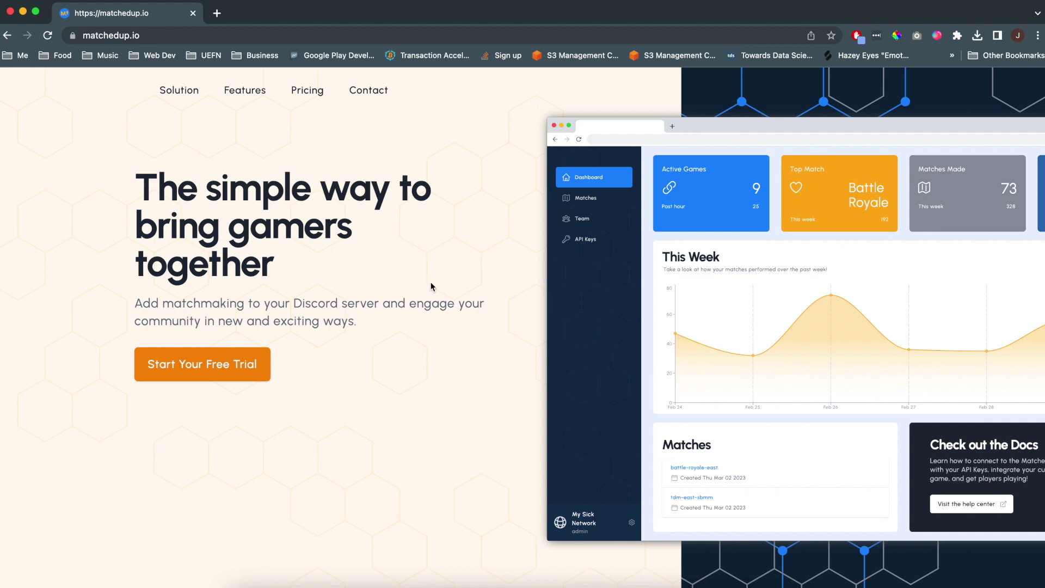
Start the free trial and sign in with Discord, authorizing MatchedUp to access the account
scroll(433, 233, "down", 3)
scroll(433, 233, "up", 3)
scroll(417, 271, "down", 1)
scroll(381, 288, "up", 1)
left_click(216, 369)
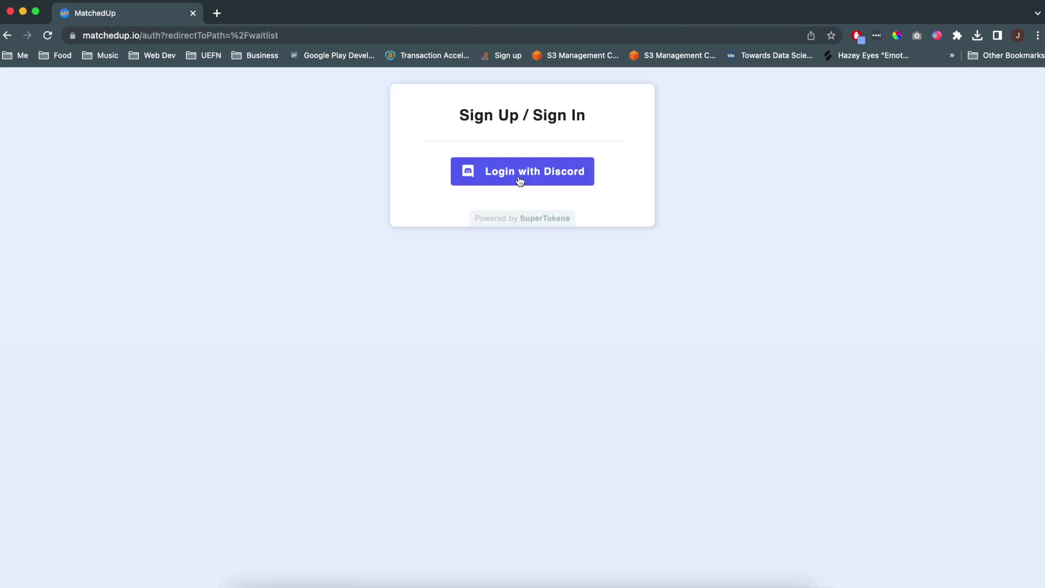
left_click(521, 173)
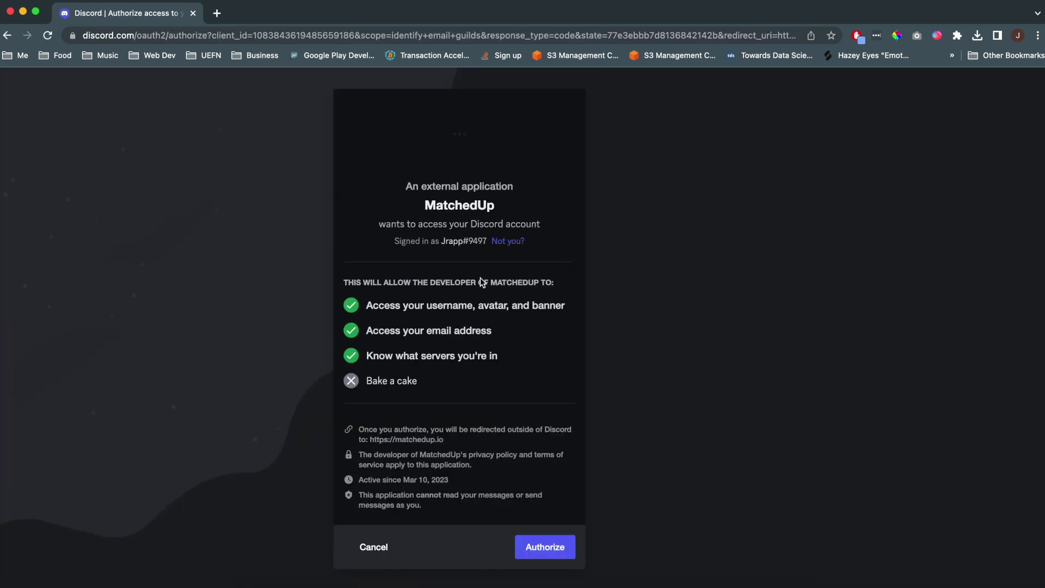
left_click(547, 548)
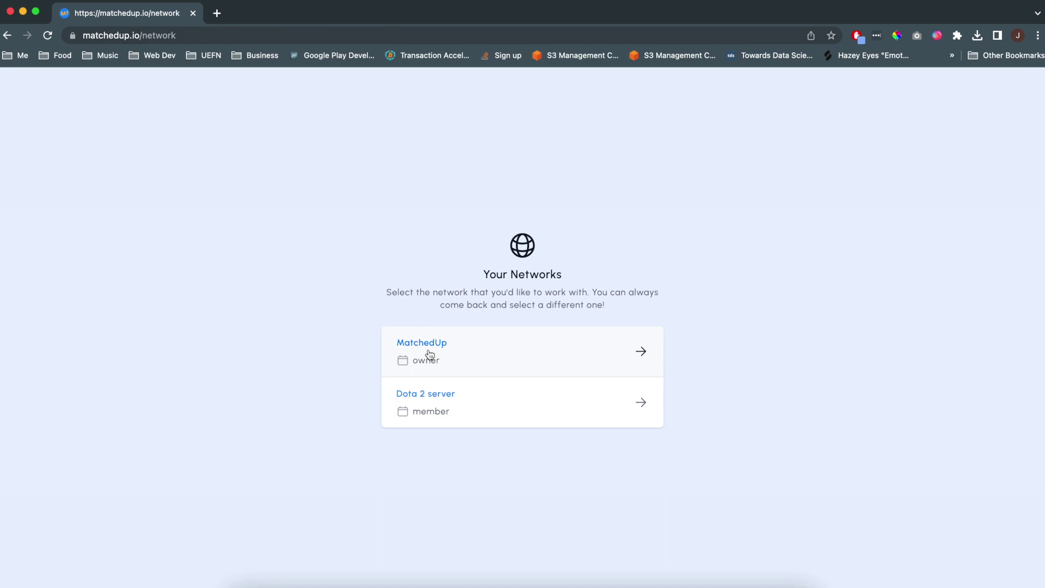
Look at the MatchedUp server in Discord, and open the MatchedUp network's dashboard in the browser
left_click(460, 579)
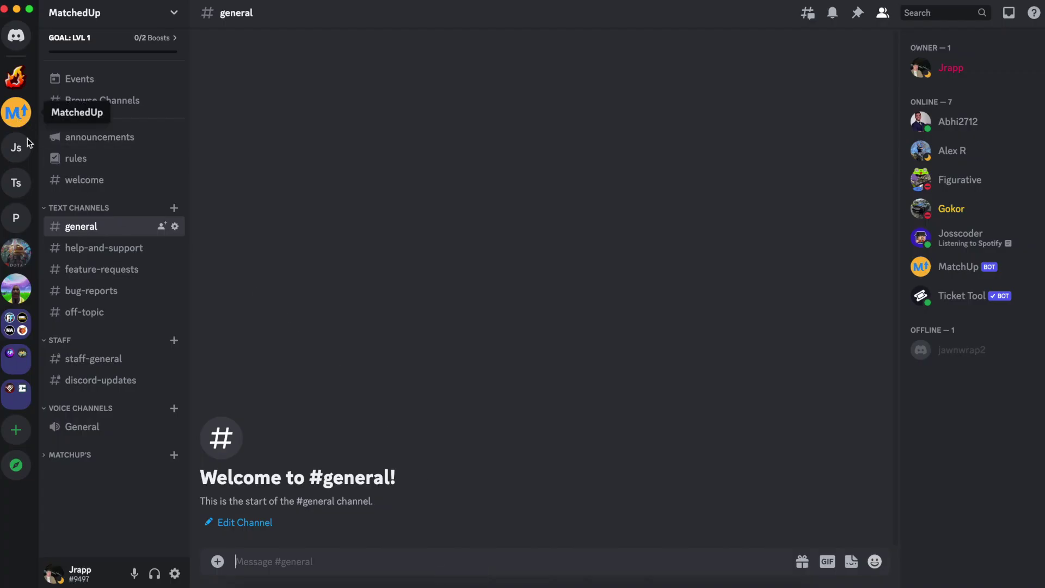
left_click(292, 582)
left_click(426, 355)
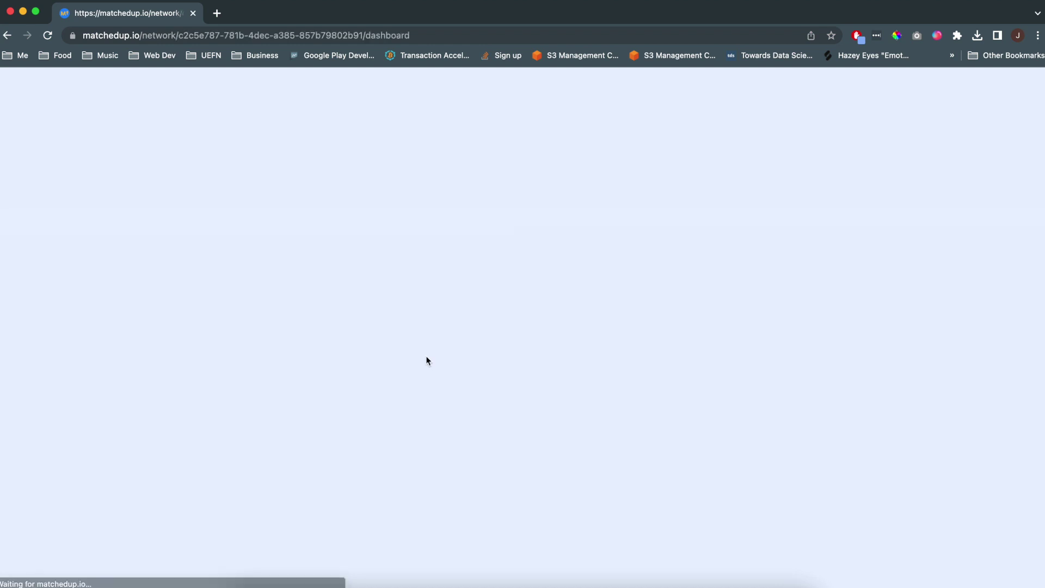
scroll(459, 386, "down", 1)
scroll(460, 391, "up", 1)
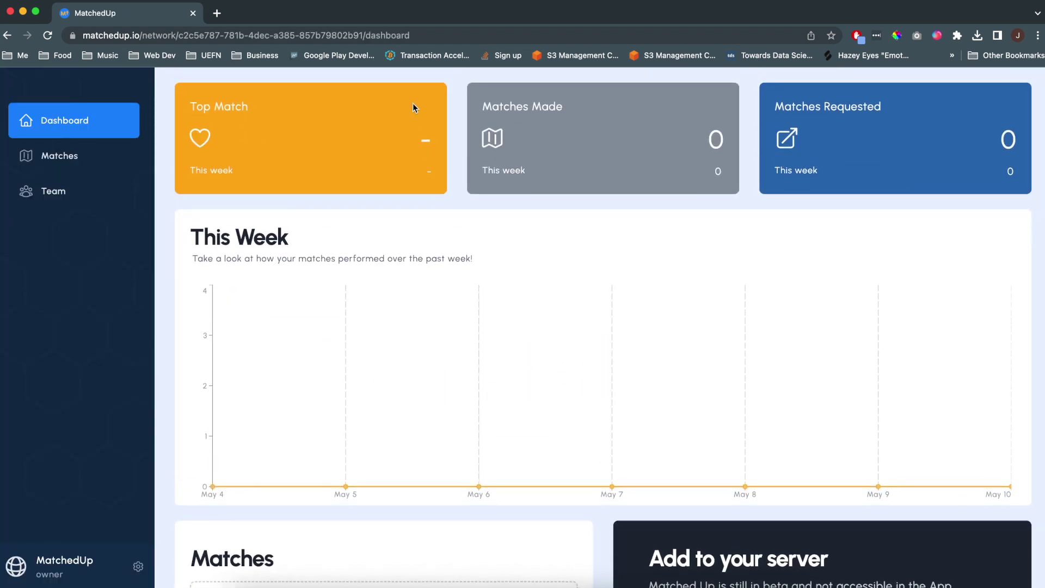
Open the bot's Discord authorization page in a separate tab and view the servers it can be added to
scroll(778, 194, "down", 4)
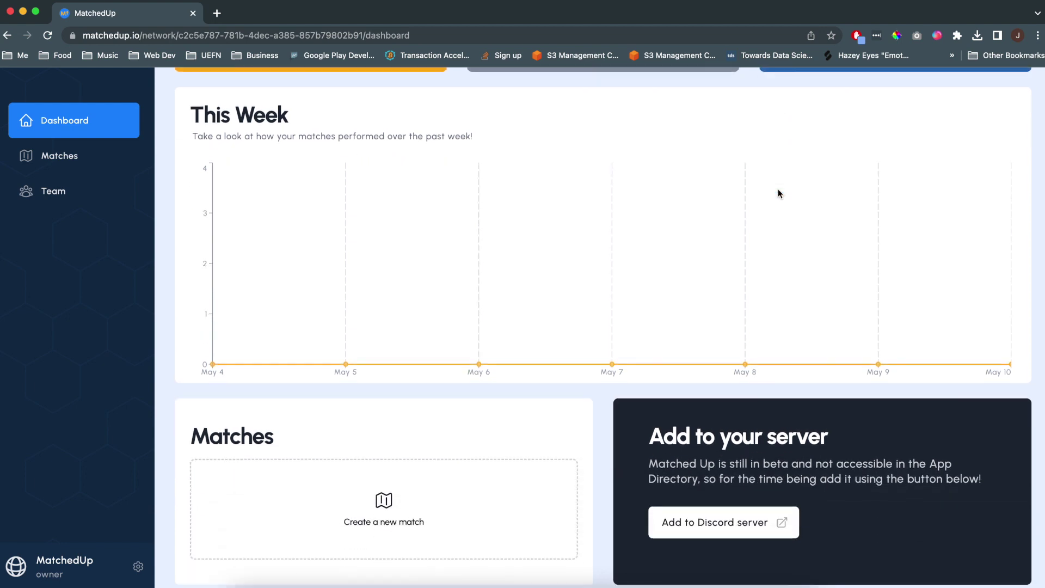
right_click(714, 516)
left_click(762, 334)
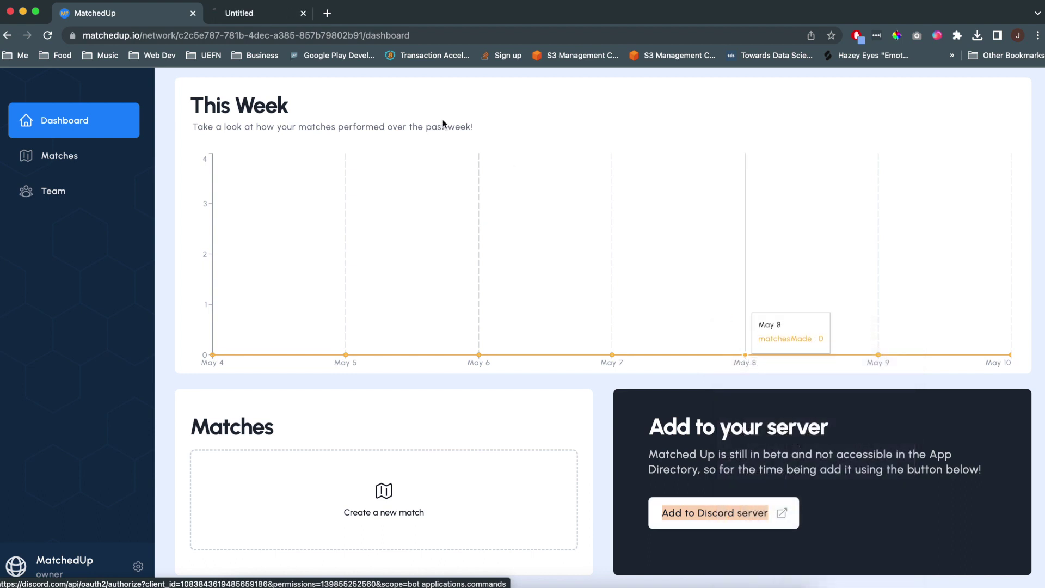
left_click(278, 20)
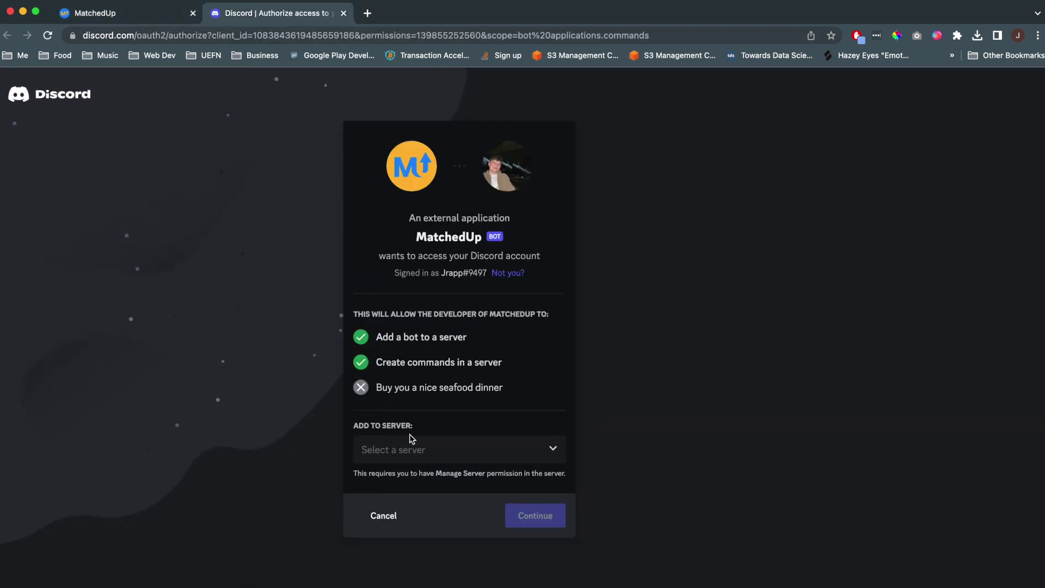
left_click(413, 449)
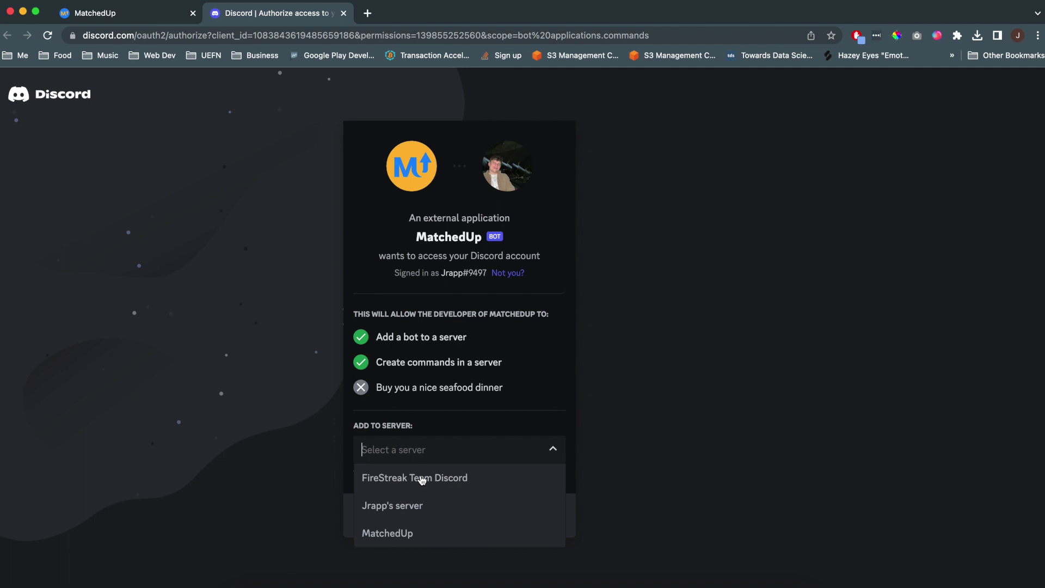
left_click(426, 417)
left_click(154, 14)
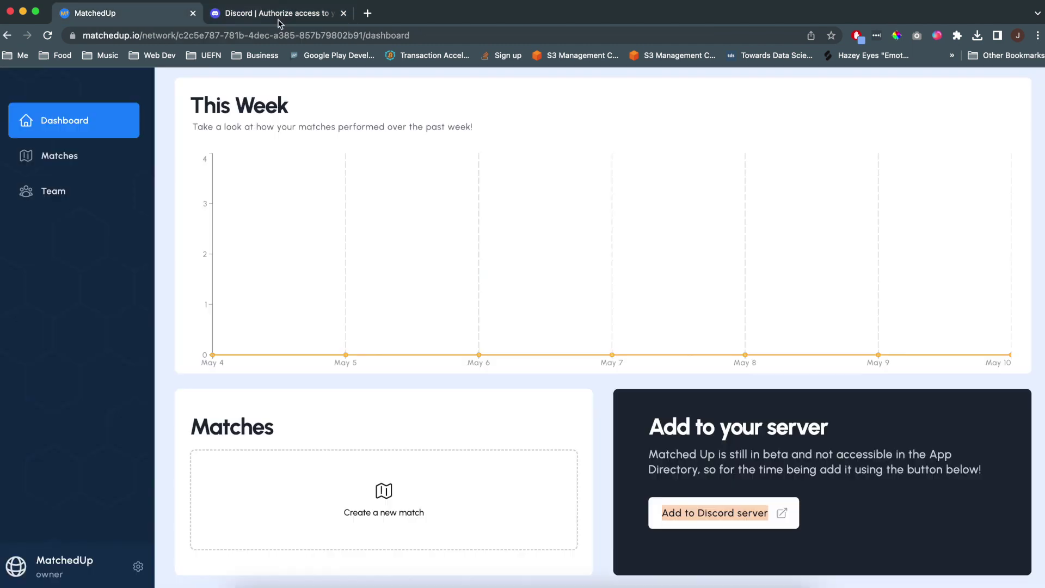
left_click(343, 13)
Start a new match named "Fortnite Build Fight" with a ticket timeout of 120
scroll(370, 240, "up", 5)
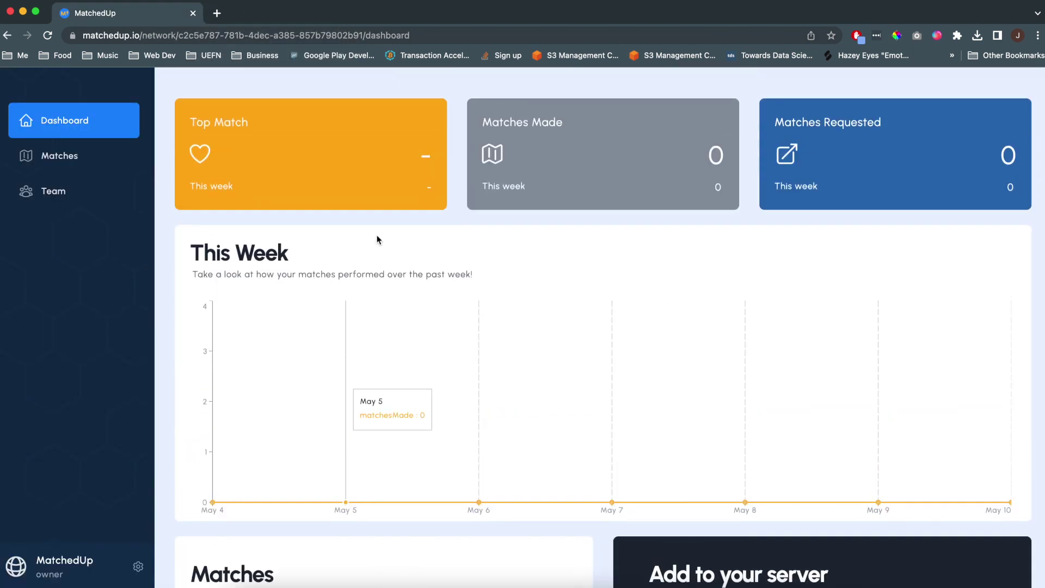
scroll(335, 251, "down", 1)
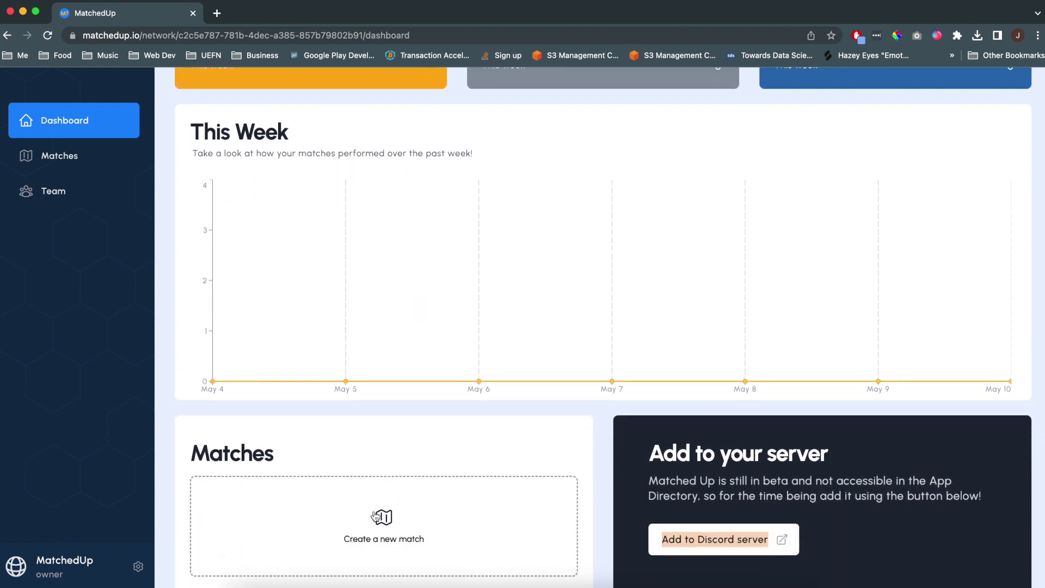
left_click(96, 166)
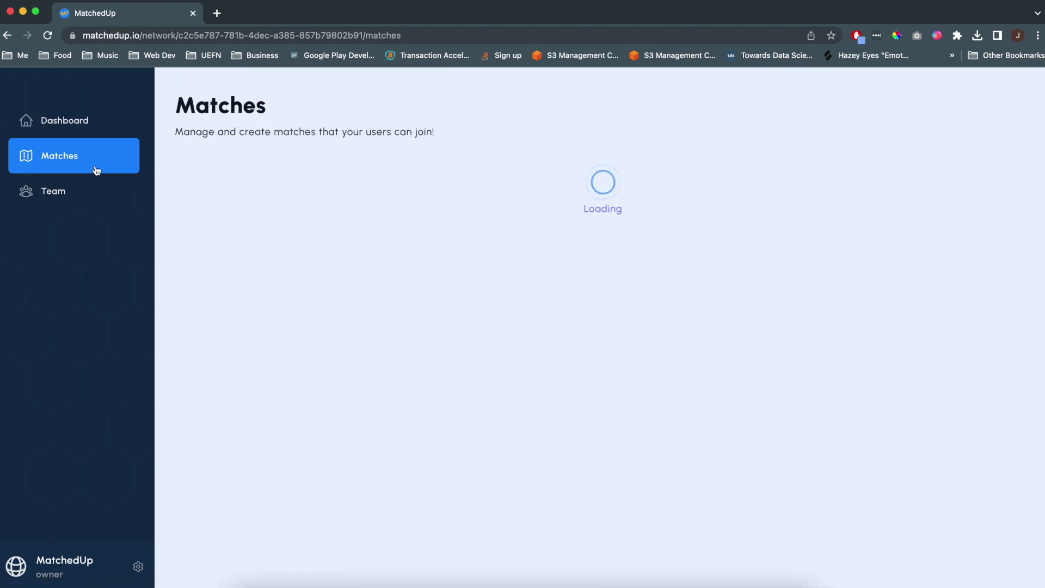
left_click(582, 219)
left_click(516, 204)
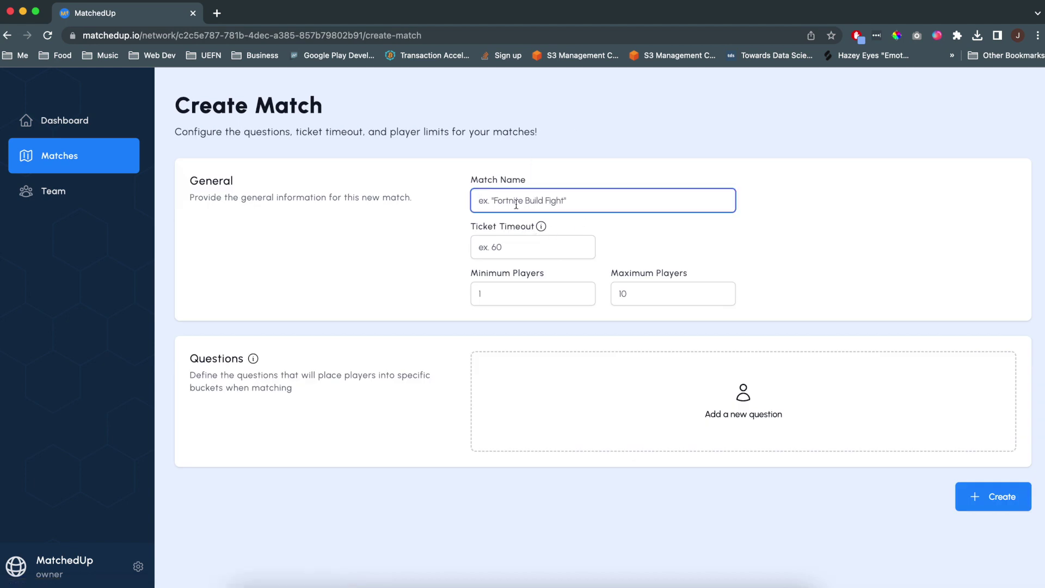
type("Fortnite Build Fight")
key("Tab")
type("120")
key("Tab")
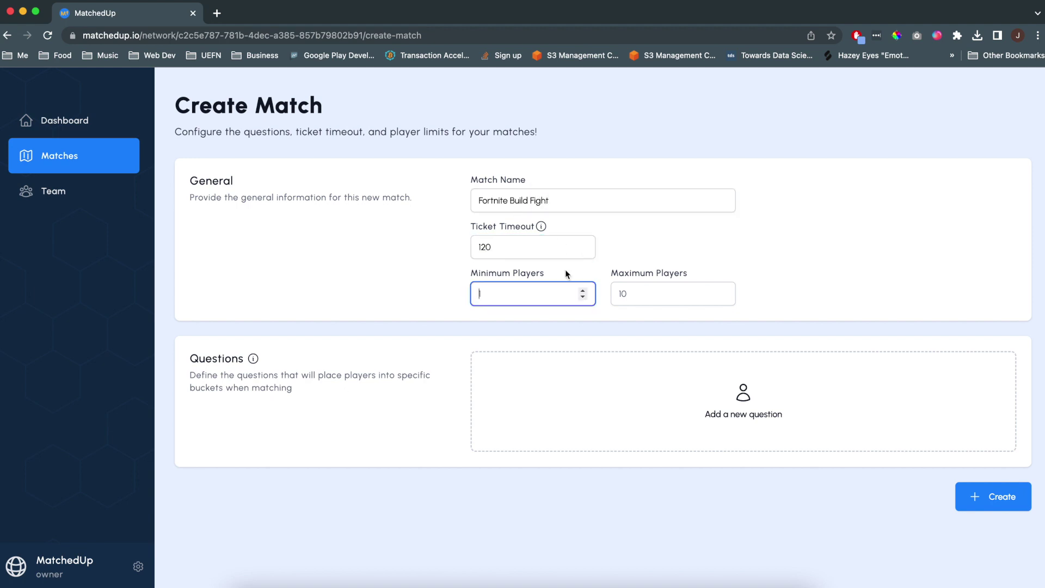
Set both the minimum and the maximum number of players to 2
type("2")
key("Tab")
type("2")
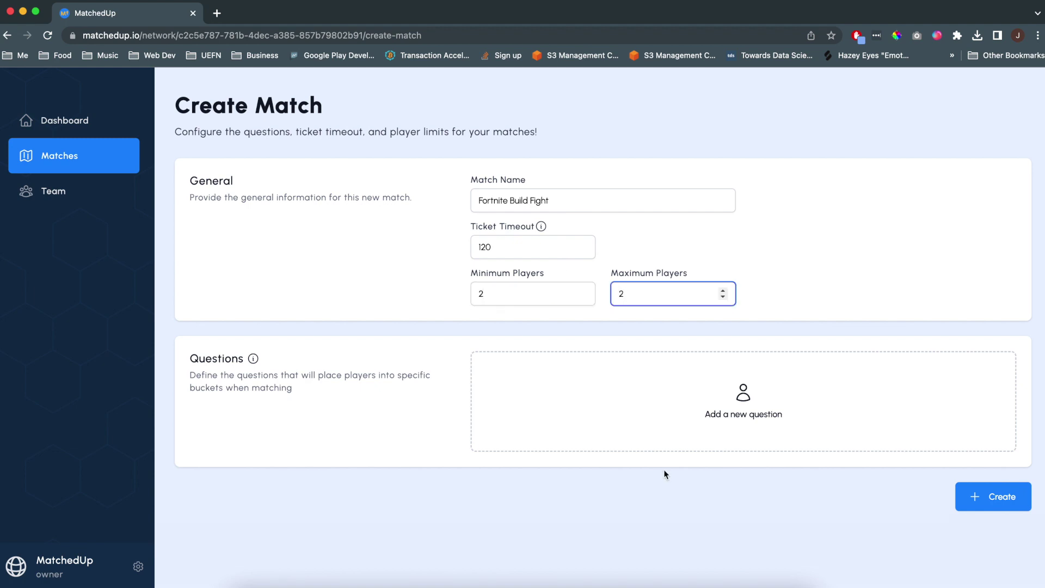
Start a new match question reading "What region are you in?" with the Same Value rule type
left_click(632, 409)
left_click(597, 383)
scroll(436, 376, "down", 2)
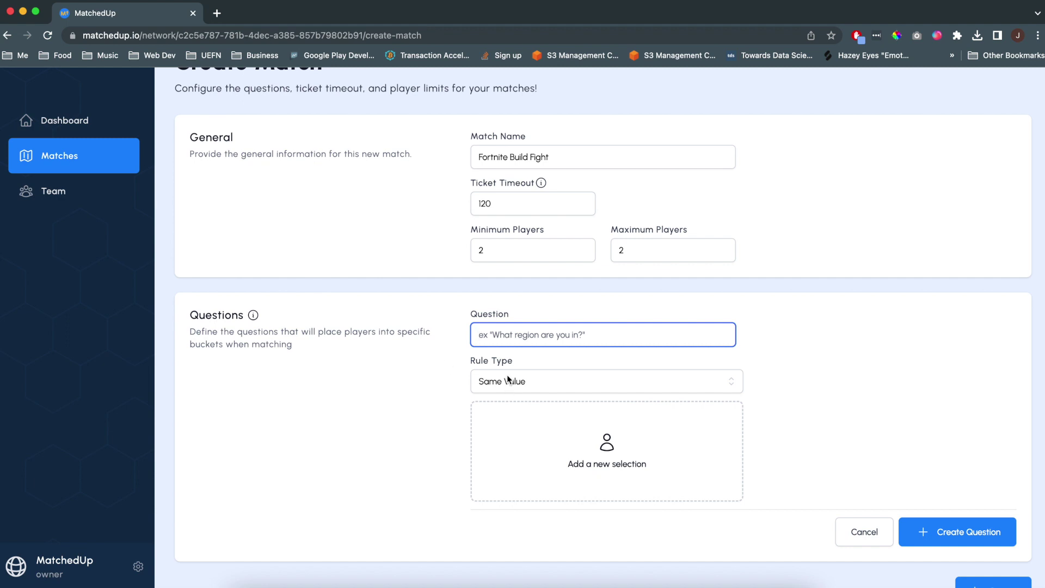
type("What region are you in?")
left_click(517, 383)
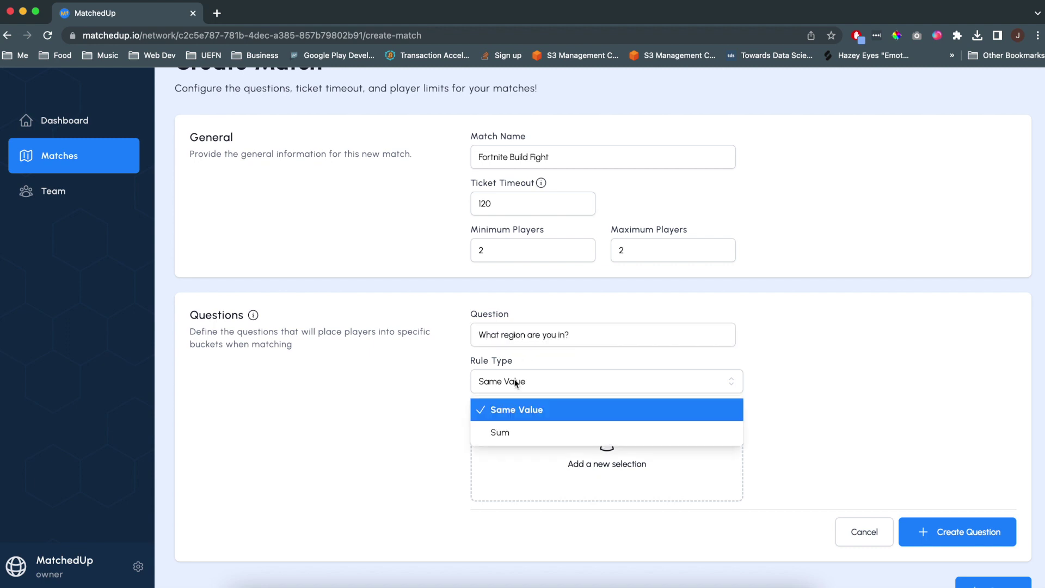
left_click(553, 374)
Add "NA East" as the first answer selection of the region question
left_click(570, 433)
left_click(524, 439)
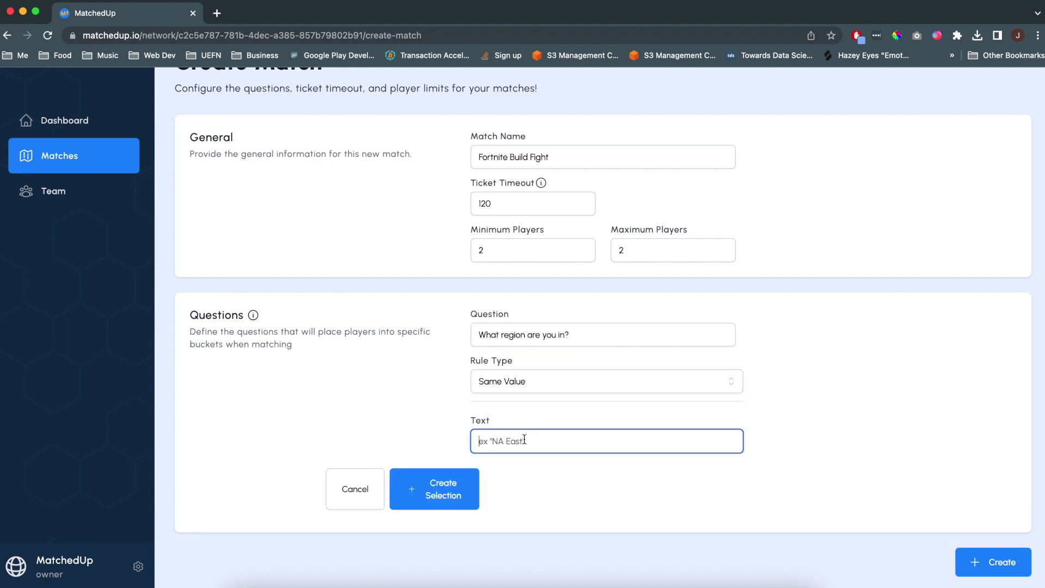
type("NA East")
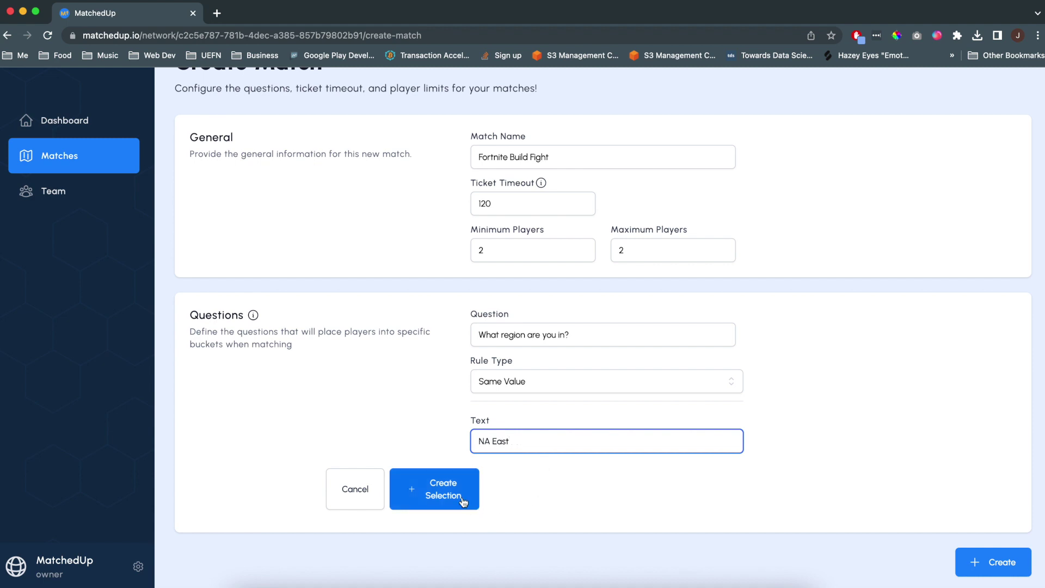
left_click(461, 496)
scroll(642, 481, "down", 1)
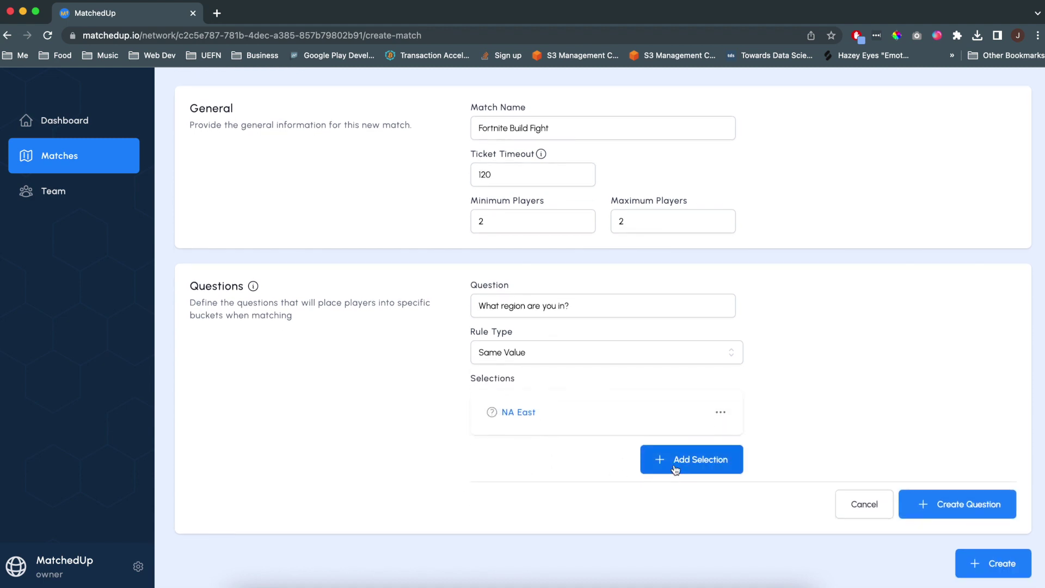
Add "NA West" as the second answer selection and create the region question
left_click(674, 466)
left_click(602, 438)
type("NA West")
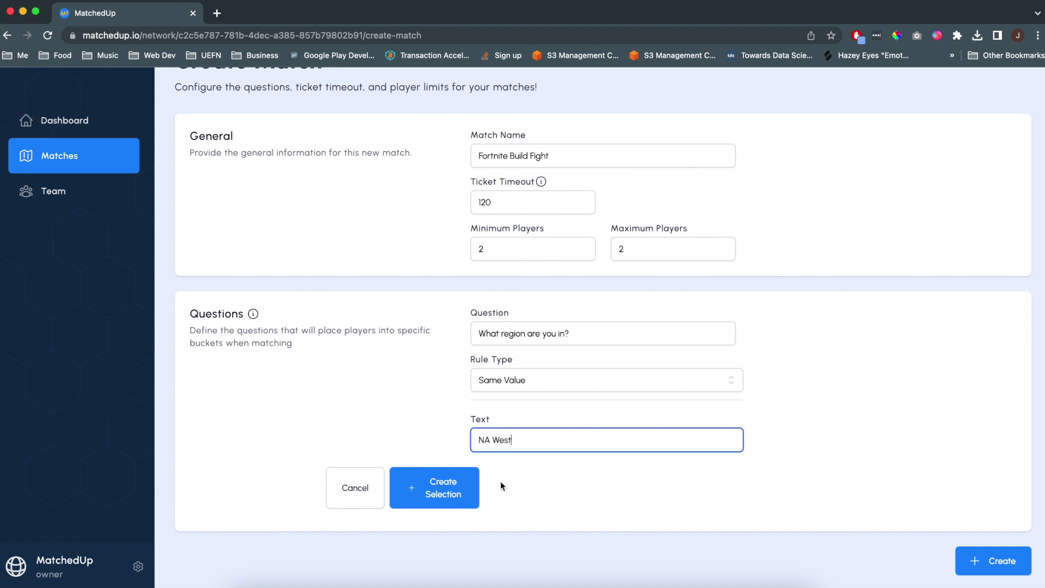
left_click(462, 490)
scroll(653, 435, "down", 2)
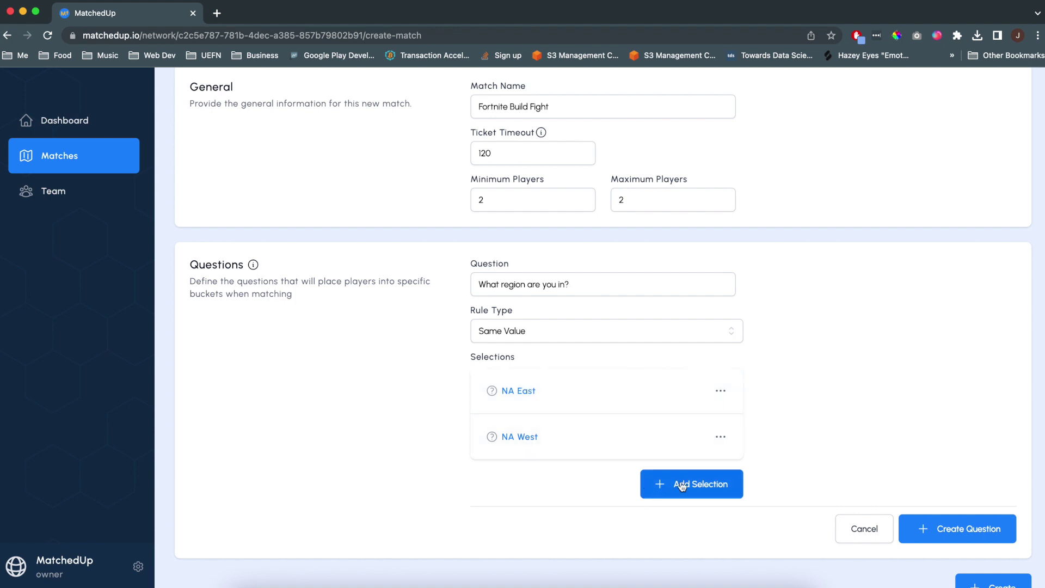
left_click(921, 528)
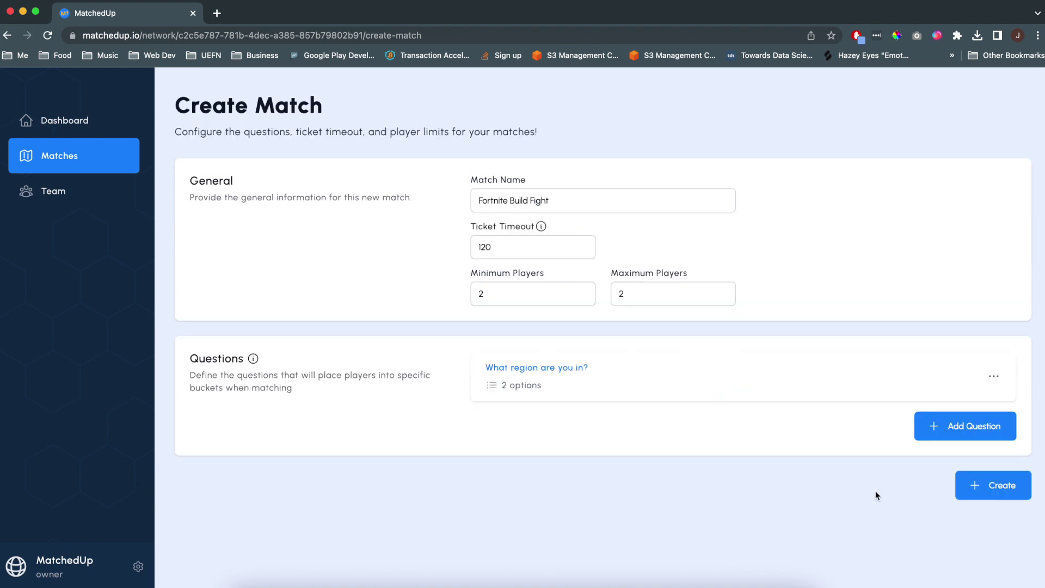
Start a second match question reading "What is your KD?" and check its rule type options
left_click(937, 426)
left_click(654, 388)
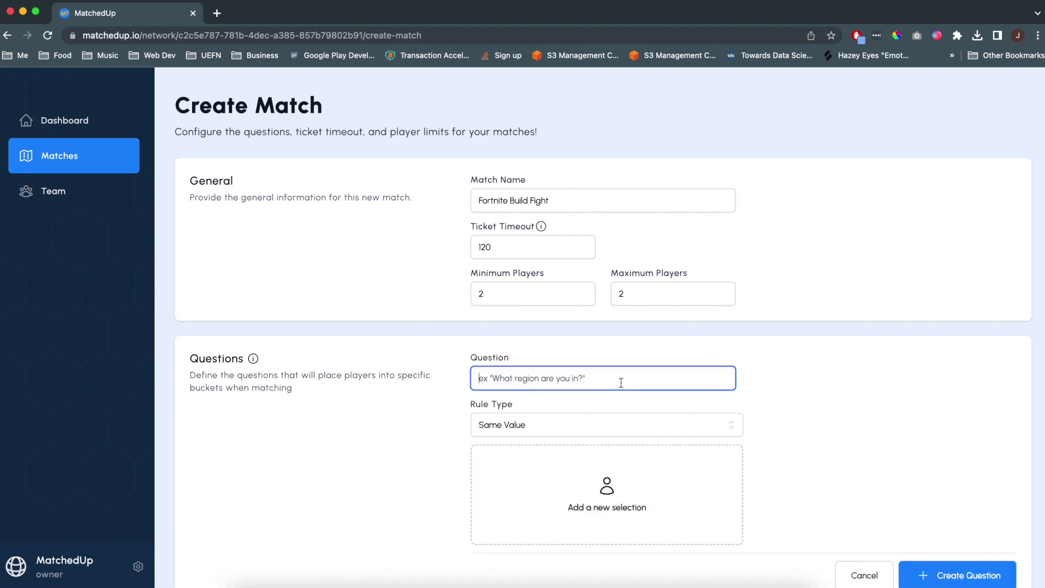
type("What region a")
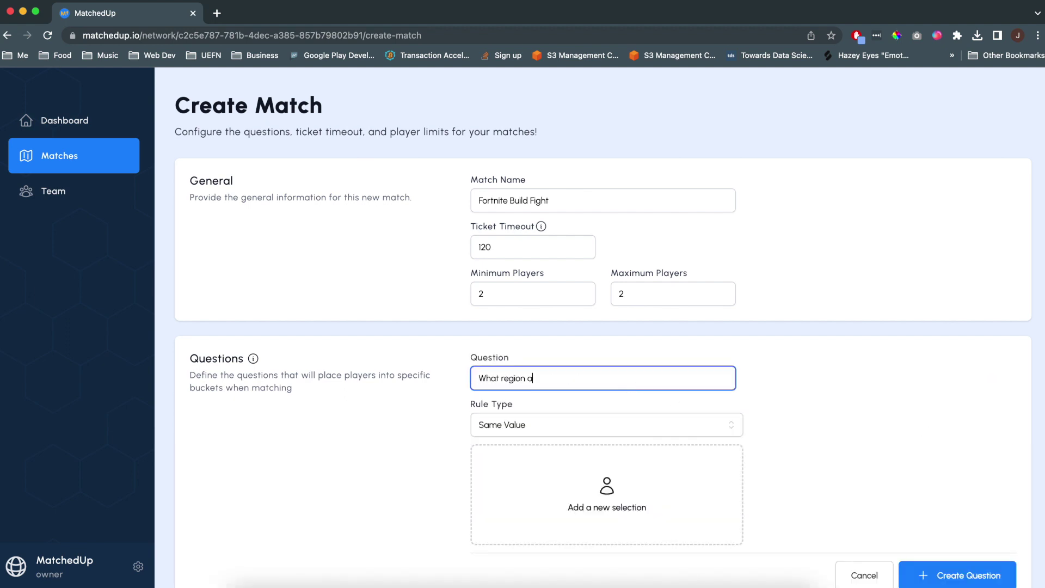
type("re you")
key("super+a")
type("What")
key("super+a")
key("Right")
type("is your KD")
left_click(602, 425)
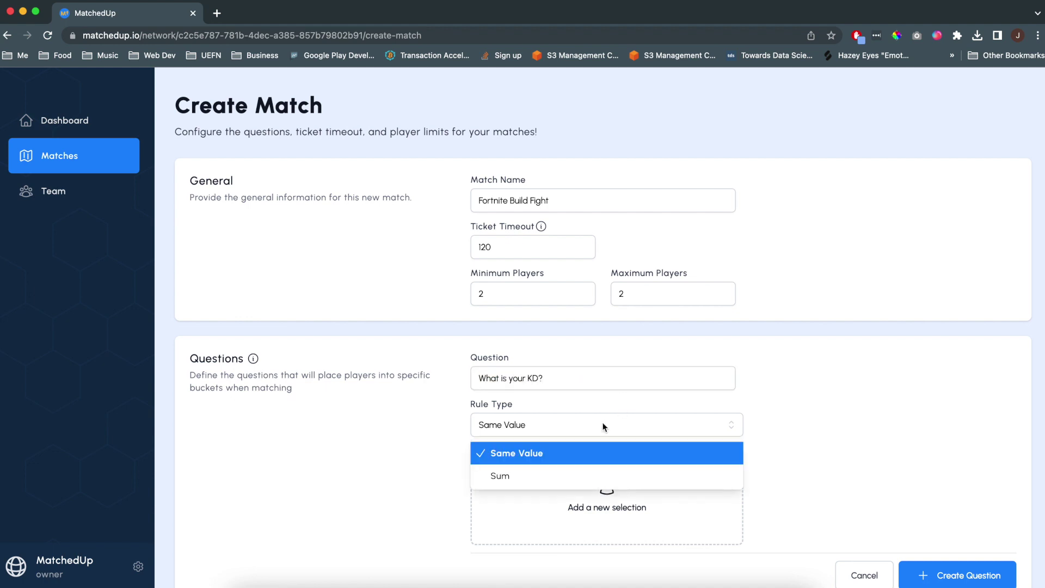
Keep the Same Value rule and add "Above 1" as the first answer selection of the KD question
left_click(622, 486)
left_click(615, 480)
type("Above 1")
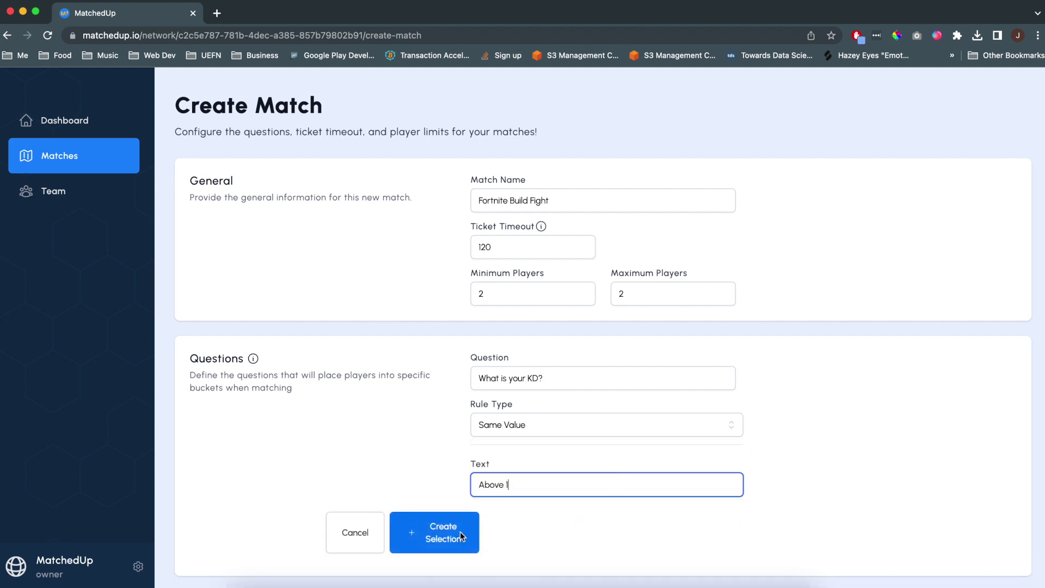
left_click(464, 534)
Add "Below 1" as the second answer selection and create the KD question
left_click(670, 531)
left_click(532, 479)
type("Below 1")
left_click(430, 528)
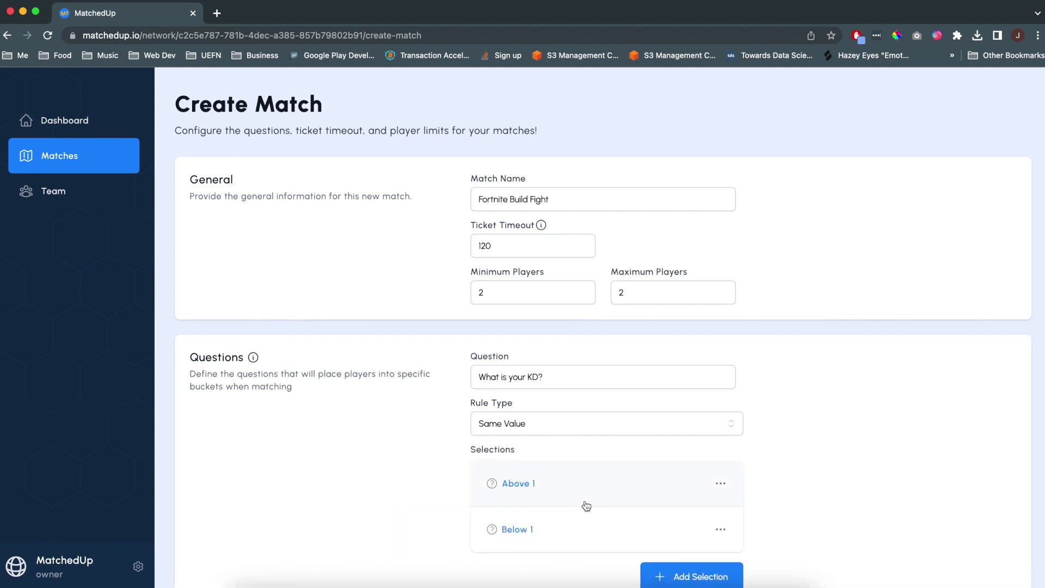
scroll(599, 414, "down", 3)
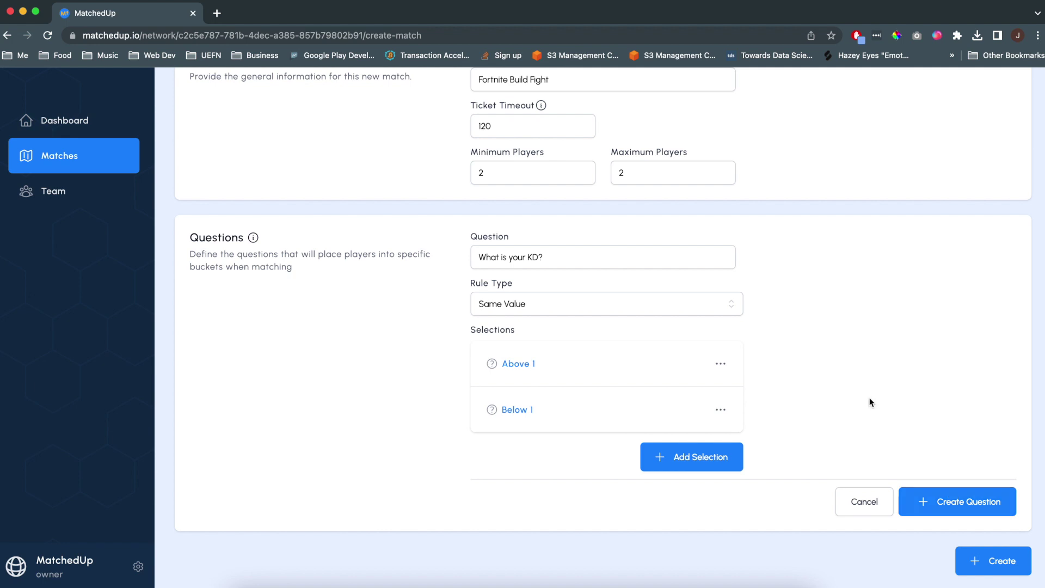
left_click(948, 504)
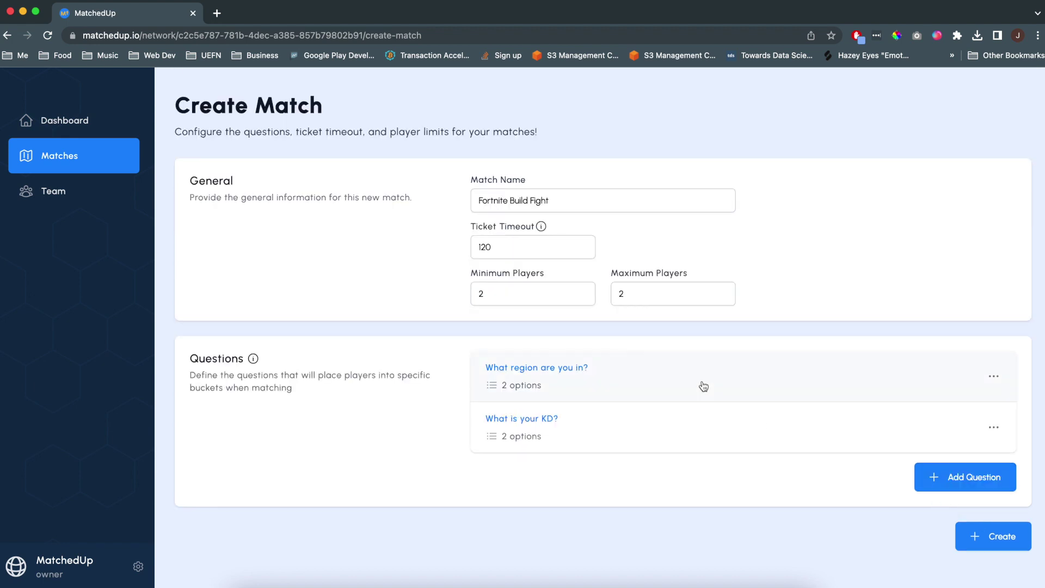
Create the Fortnite Build Fight match and switch to the MatchedUp server in the Discord app
left_click(978, 545)
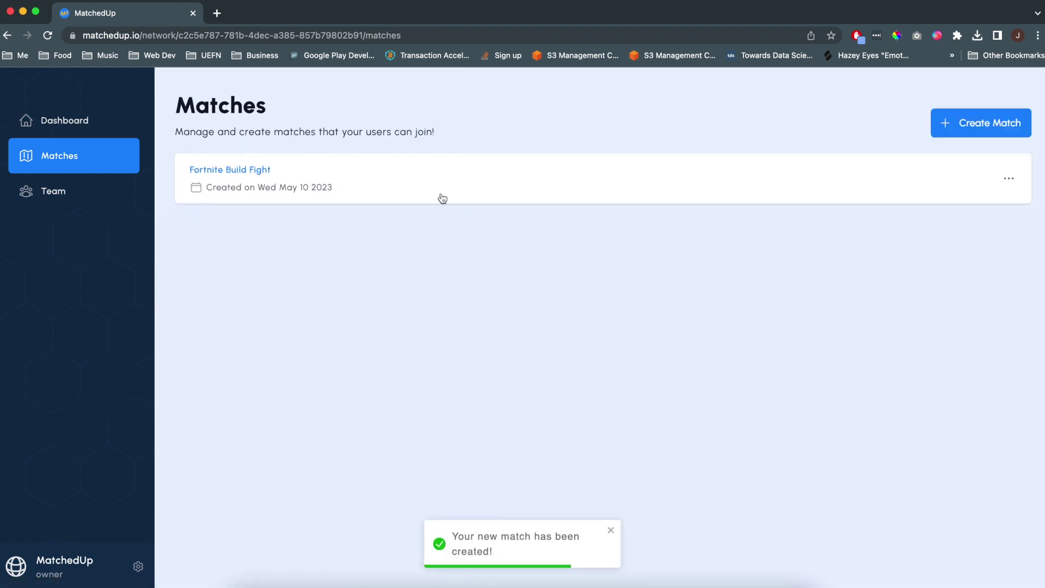
left_click(60, 130)
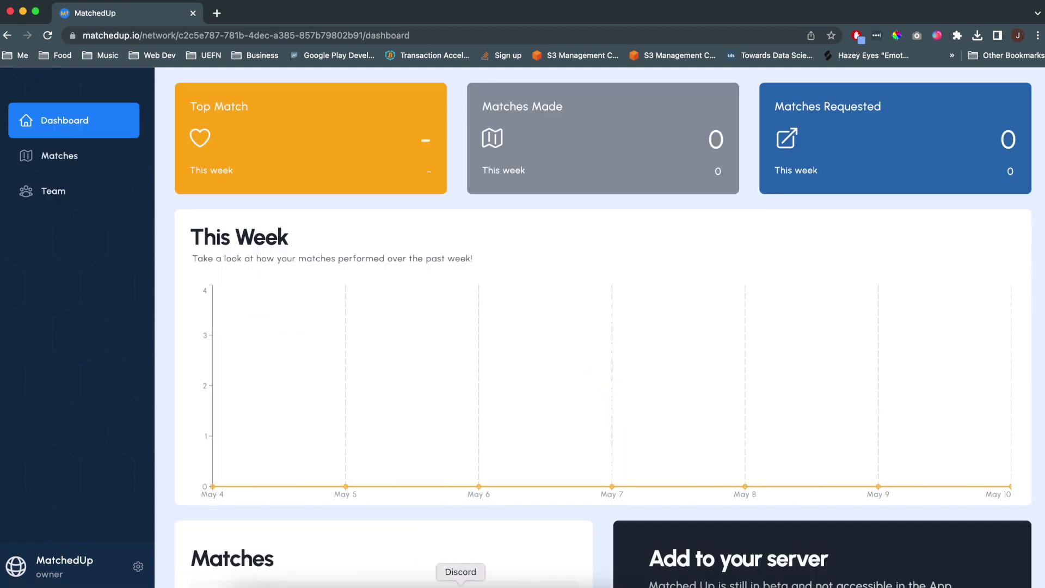
left_click(460, 585)
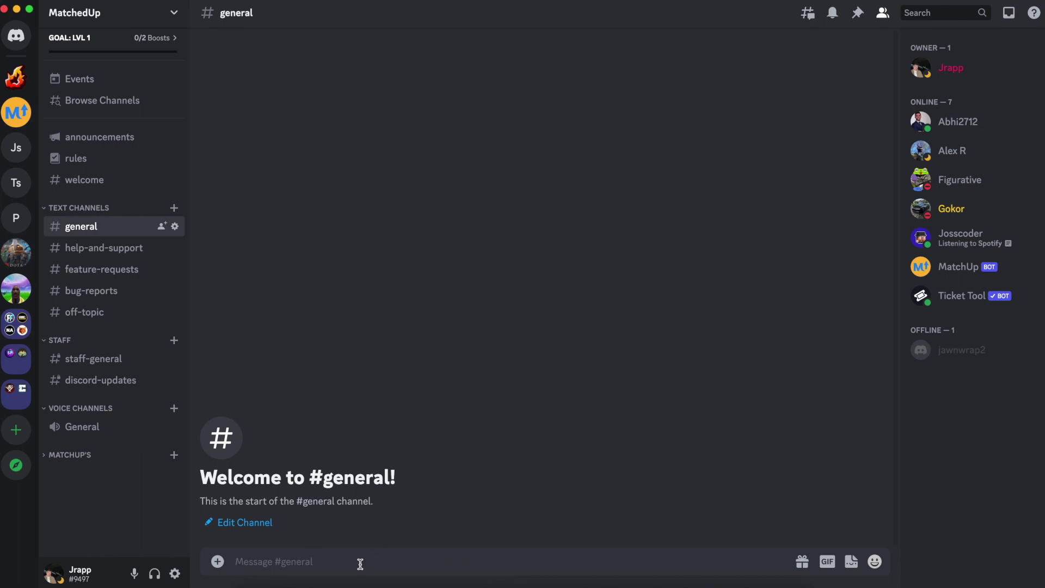
Run the /matchup command in the general channel and choose to join Fortnite Build Fight
type("/matchup")
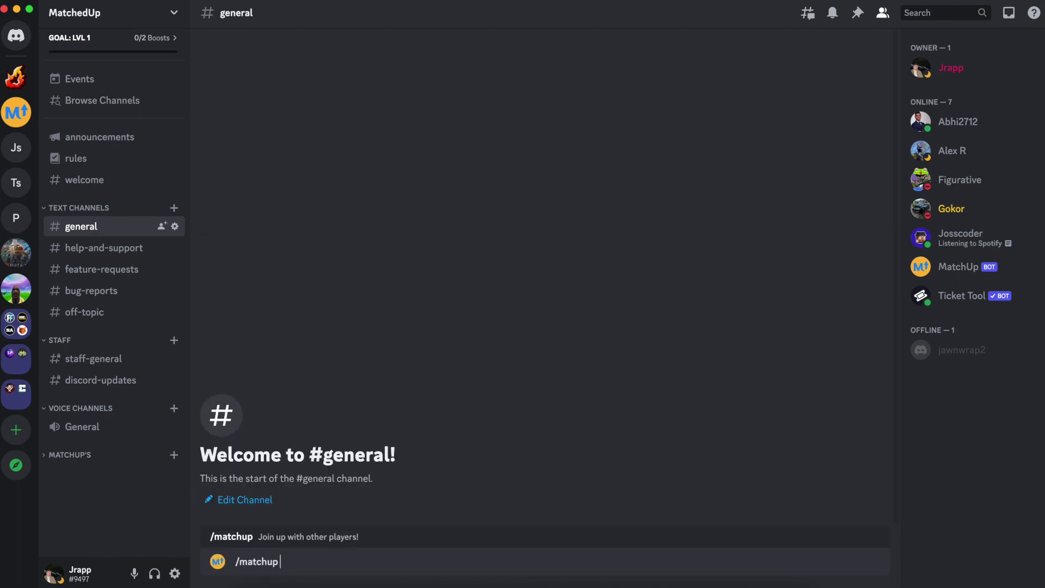
key("Return")
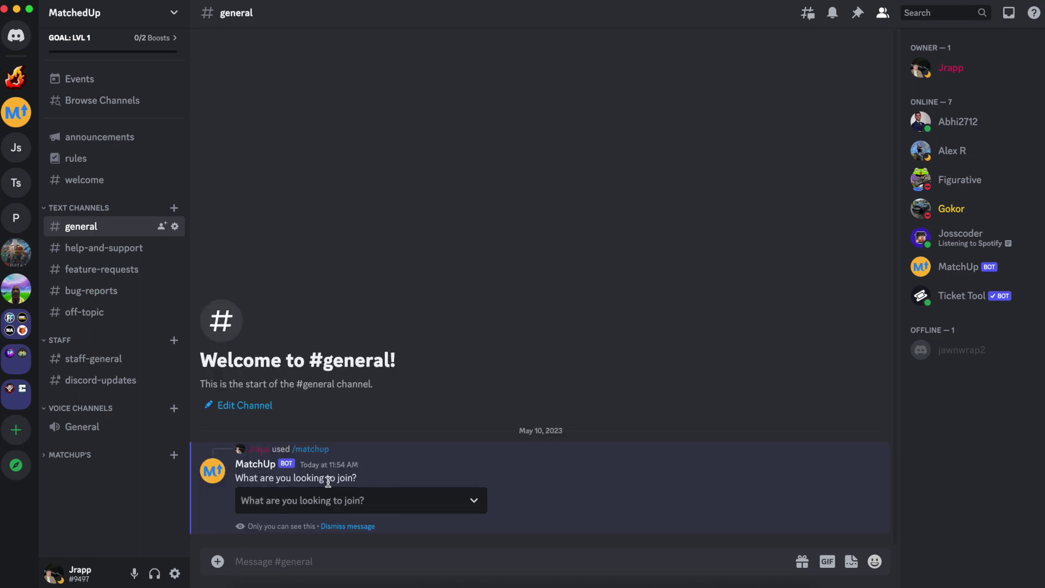
left_click(328, 499)
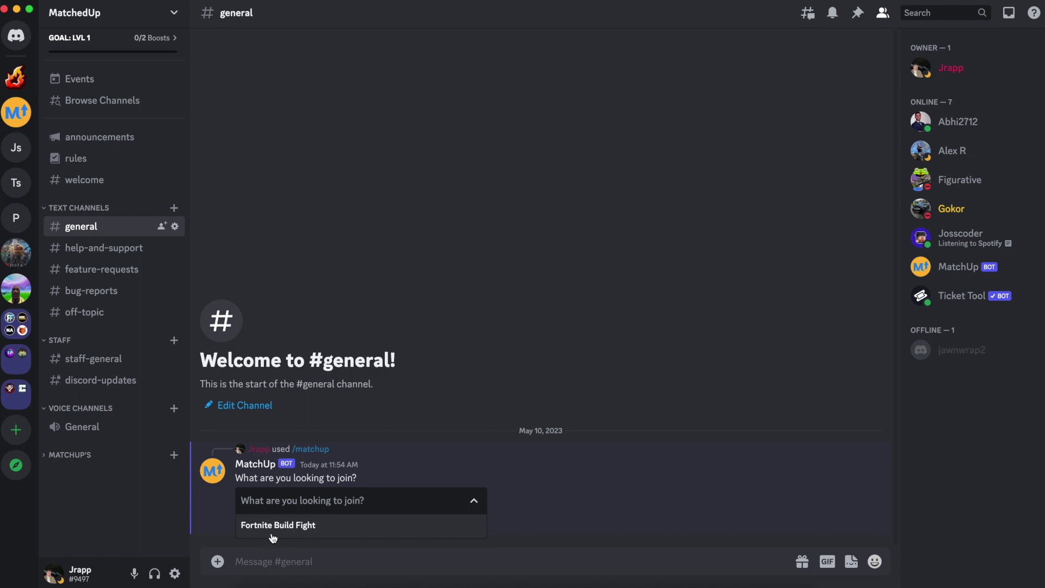
left_click(299, 534)
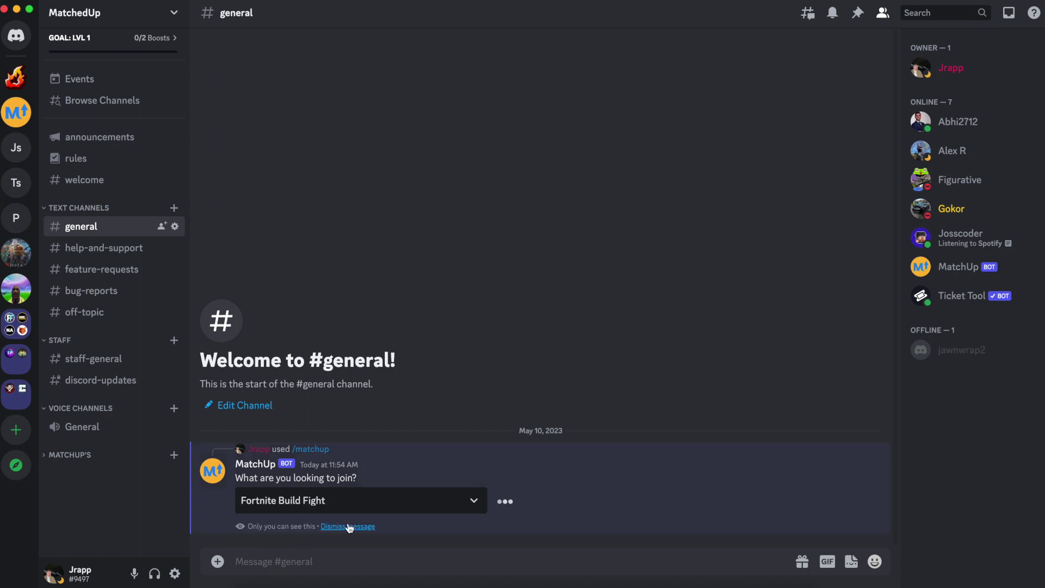
Answer the matchmaking questions with NA East as the region and Above 1 as the KD to enter the queue
left_click(345, 512)
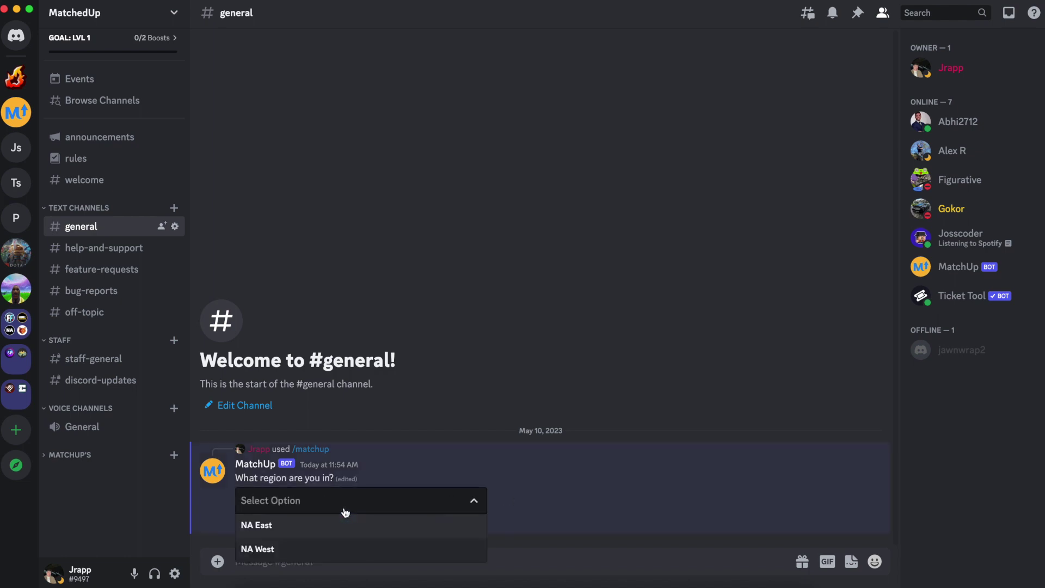
left_click(281, 528)
left_click(310, 506)
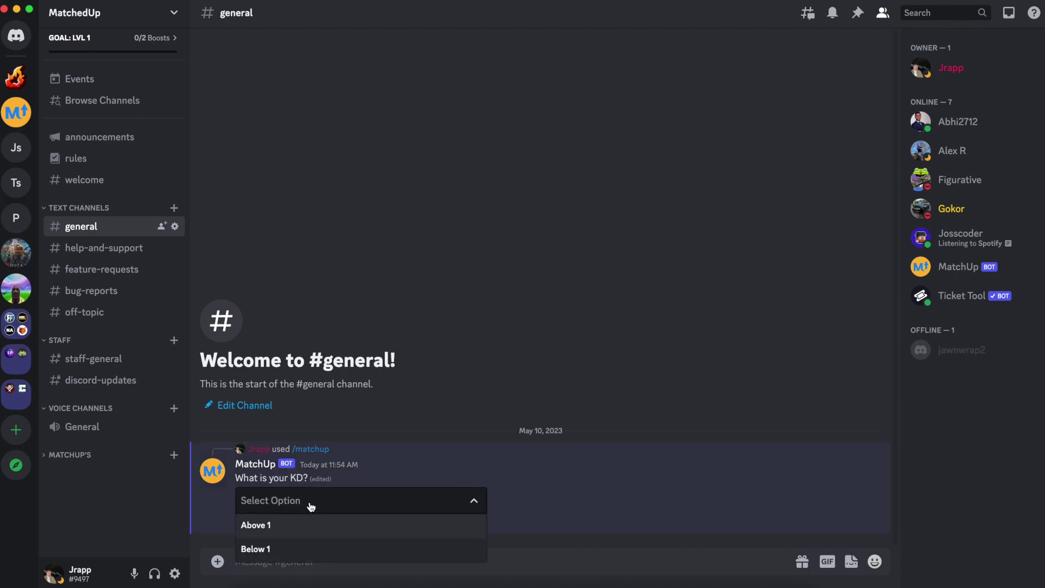
left_click(281, 524)
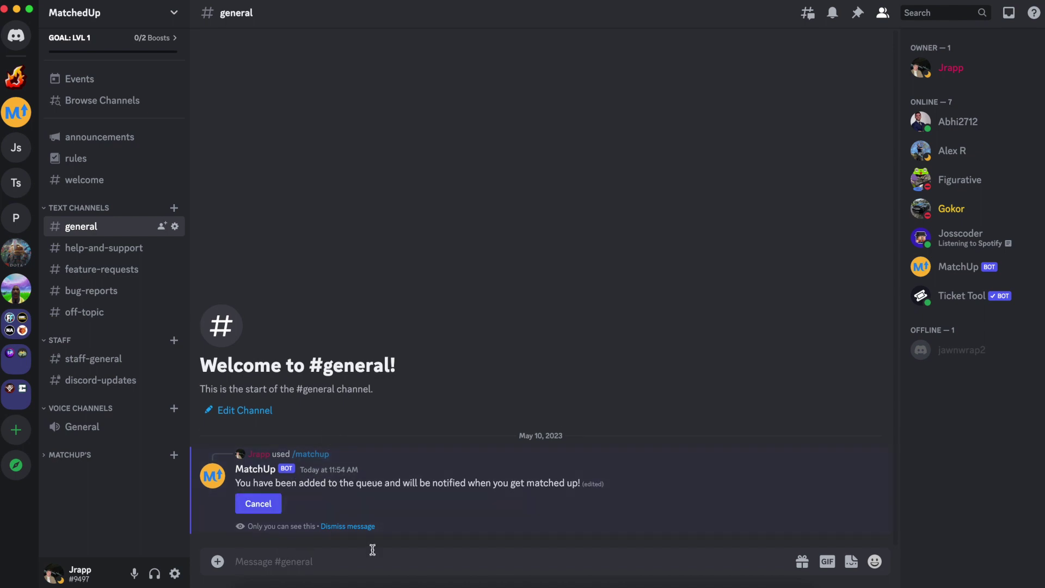
Run /matchup a second time in the general channel and pick Fortnite Build Fight as the match to join
type("/matchup")
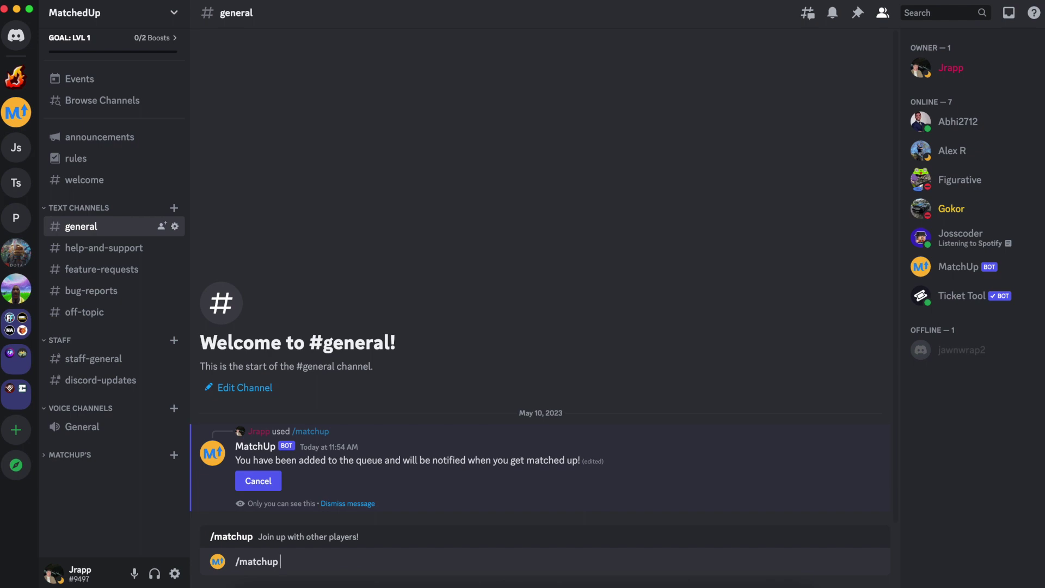
key("Return")
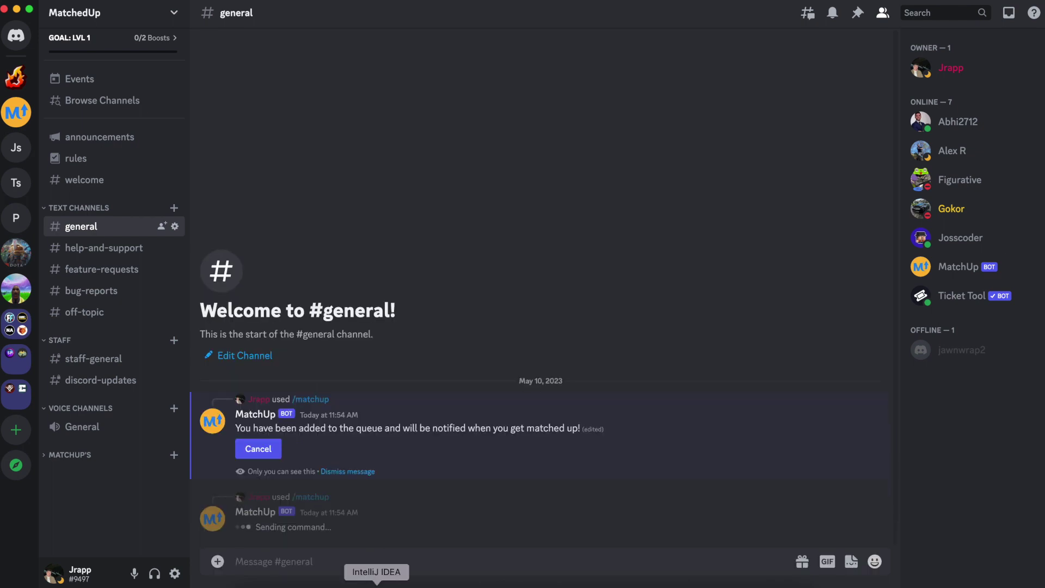
left_click(303, 502)
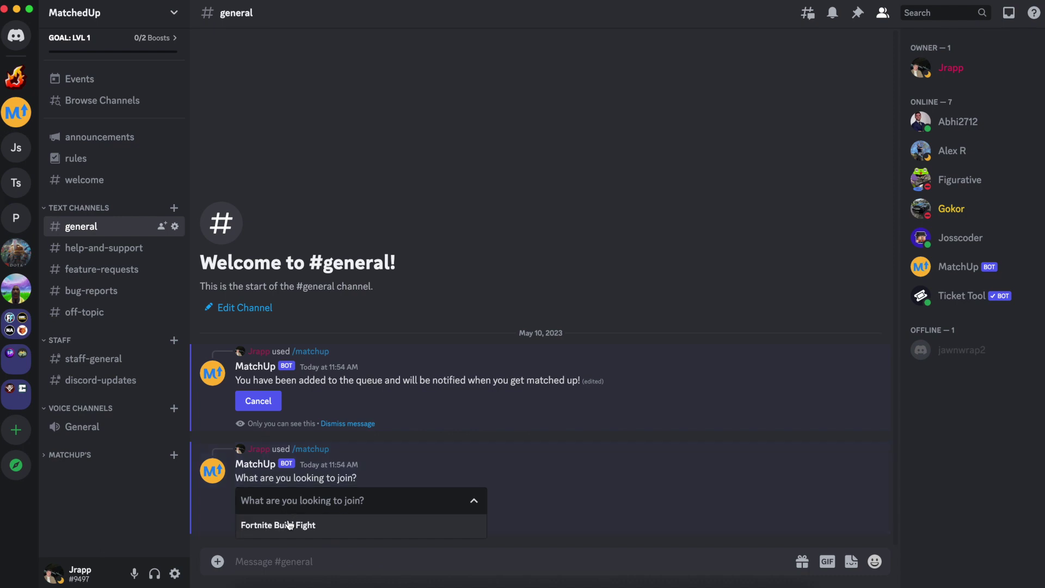
left_click(281, 523)
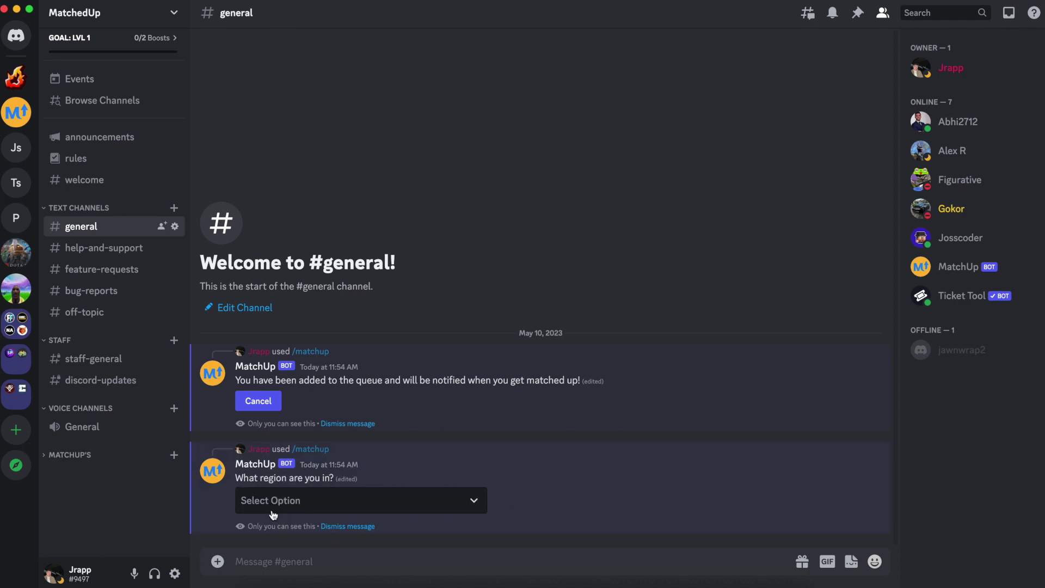
Give the second queue request the same answers, region NA East and KD Above 1
left_click(280, 509)
left_click(290, 522)
left_click(303, 506)
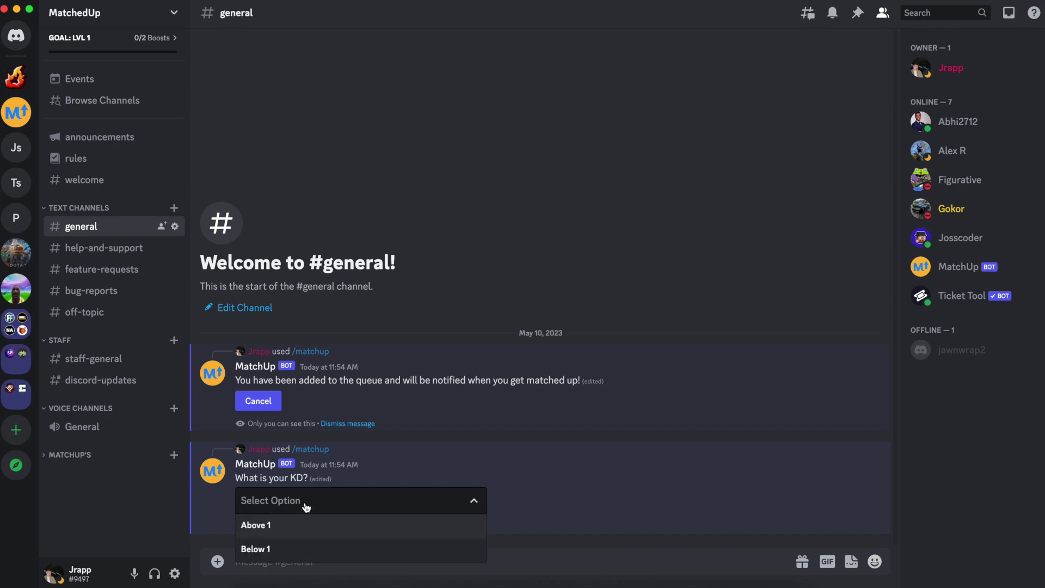
left_click(272, 526)
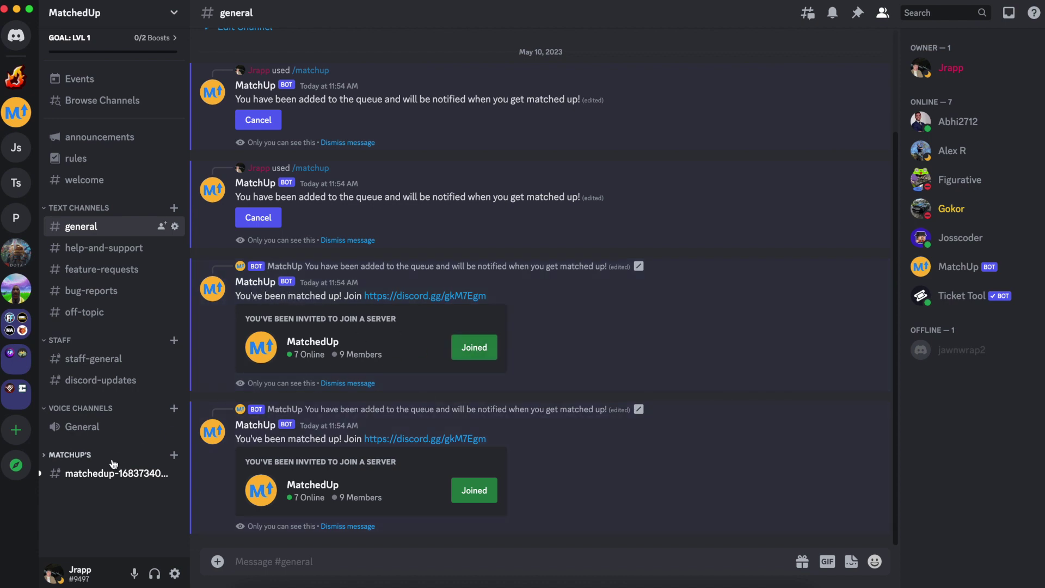
Open the private match channel from the first match invitation, examine the matched players and place the cursor in the message box
left_click(474, 348)
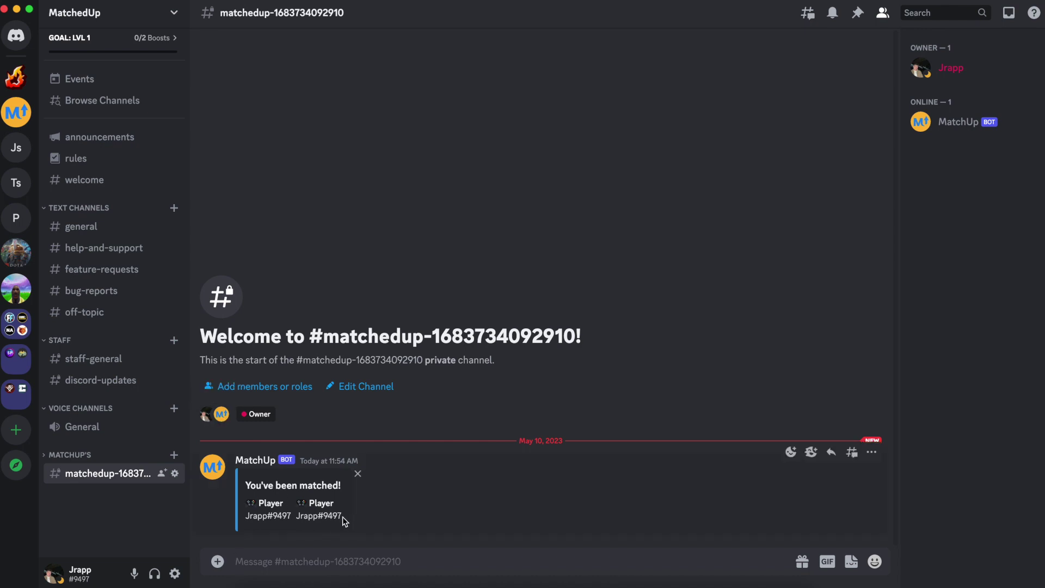
left_click_drag(344, 520, 273, 532)
left_click(280, 565)
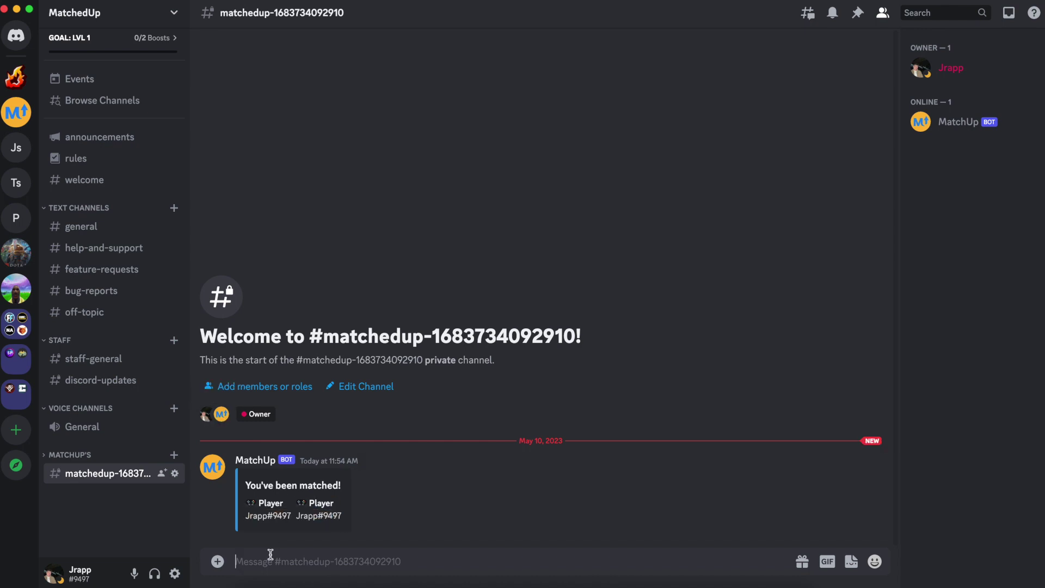